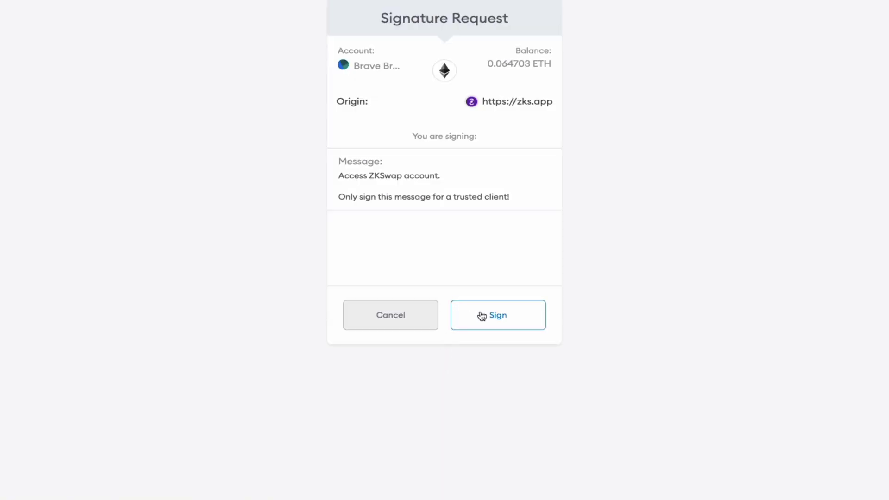
Sign the MetaMask signature request to unlock the ZKSwap L2 wallet holding 100 ZKS
click(482, 316)
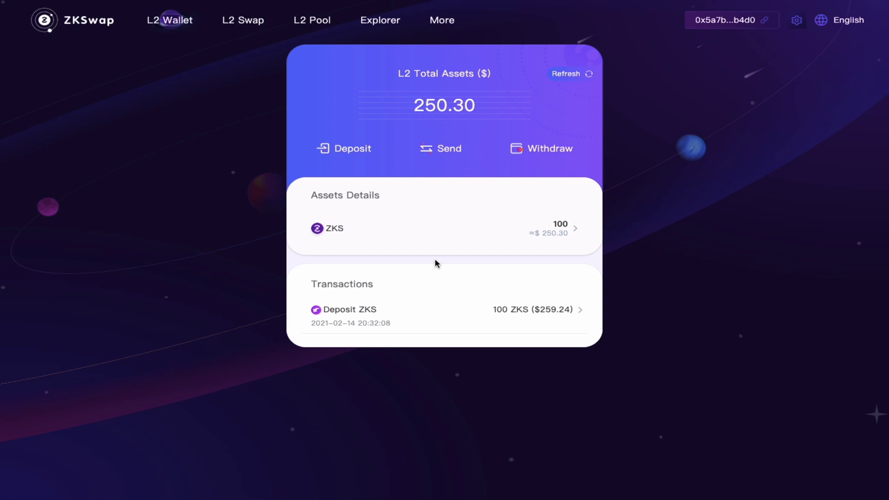
Attempt a 0.034703 ETH deposit to L2, then reject it for lacking gas funds
click(341, 152)
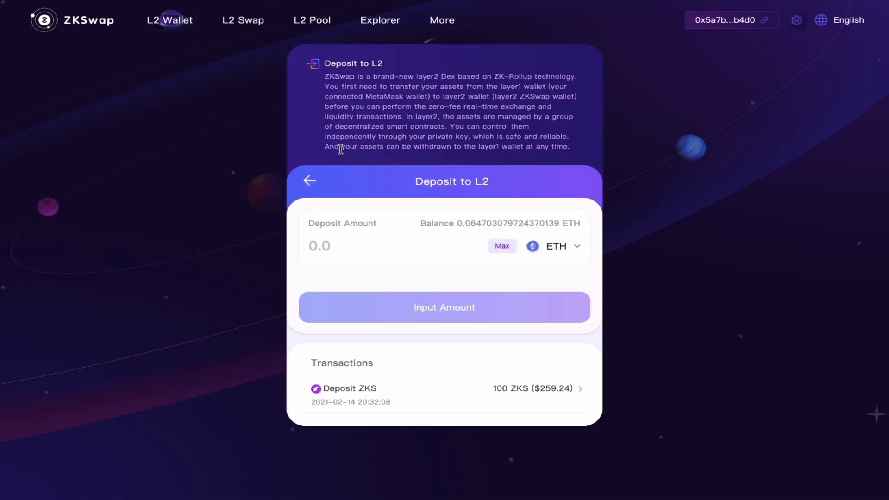
click(496, 246)
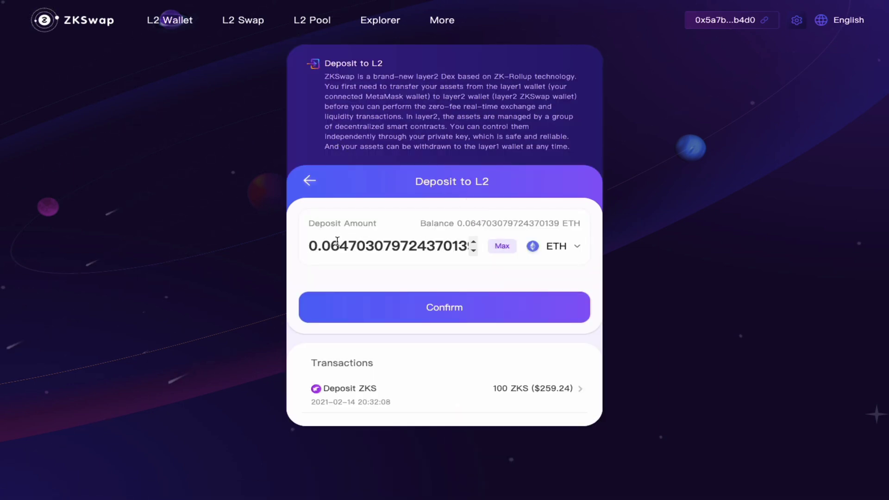
key(BackSpace)
text(3)
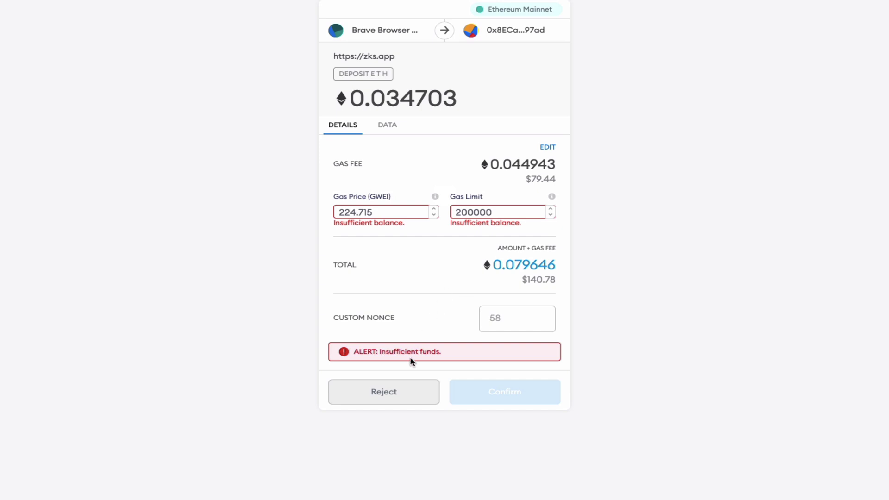
click(390, 397)
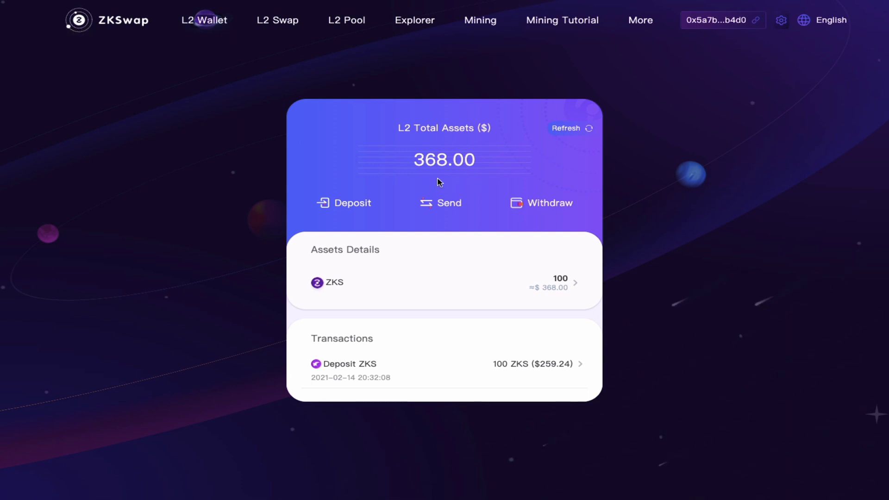
Start a second ETH deposit filled with the full balance for 0.034703 ETH
click(346, 206)
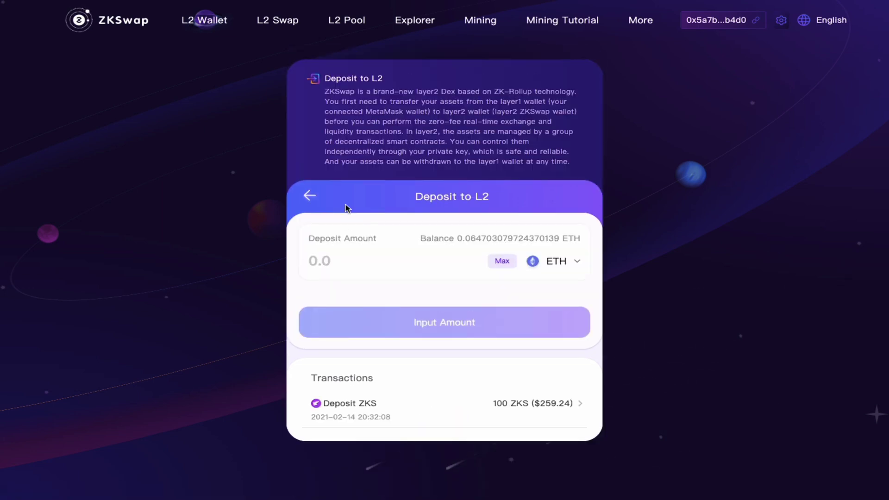
click(501, 261)
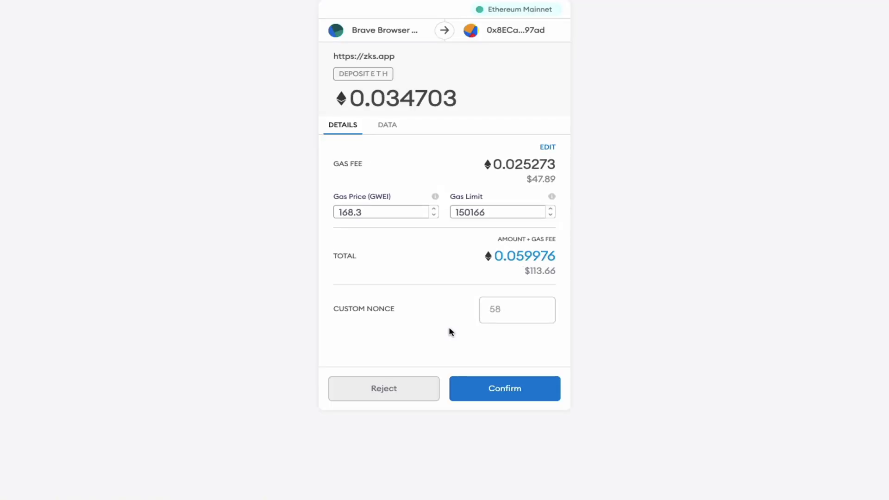
Approve the 0.034703 ETH deposit, check its transaction details, and return to the wallet
click(511, 396)
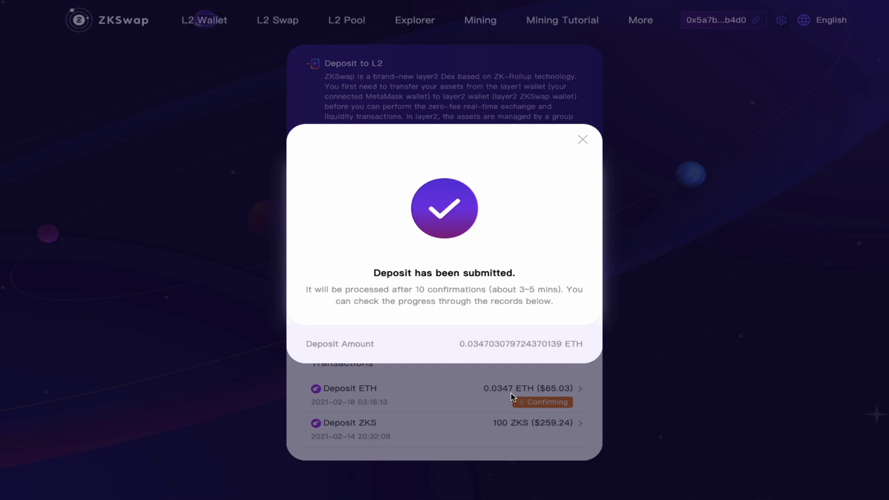
click(581, 139)
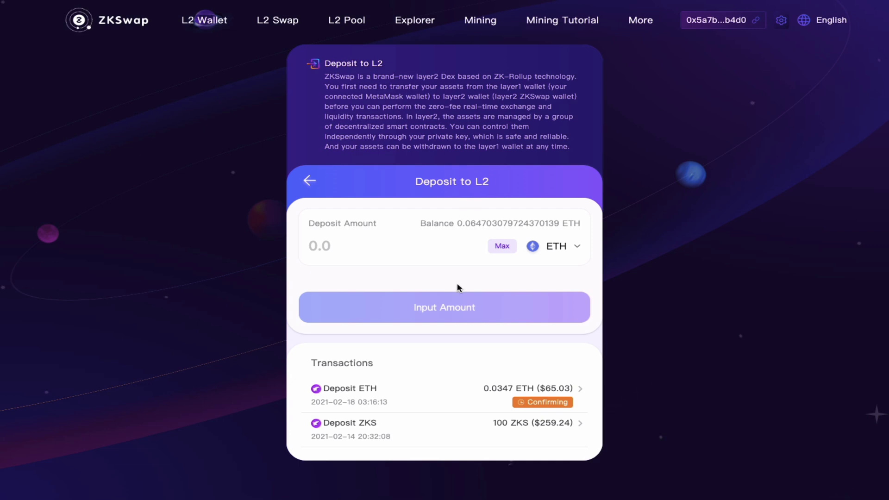
click(512, 399)
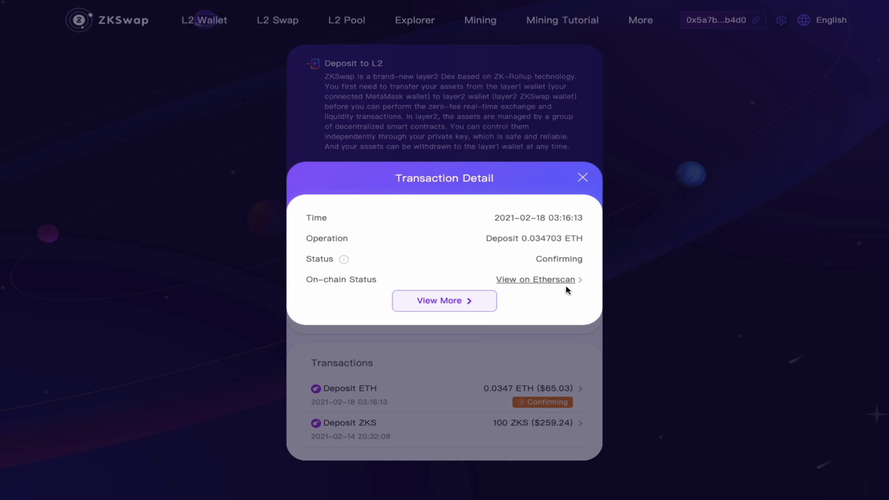
click(582, 179)
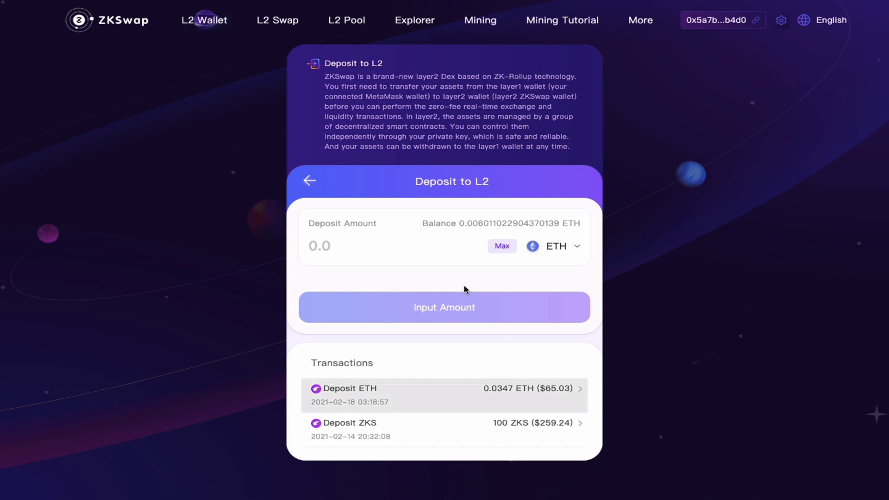
click(309, 182)
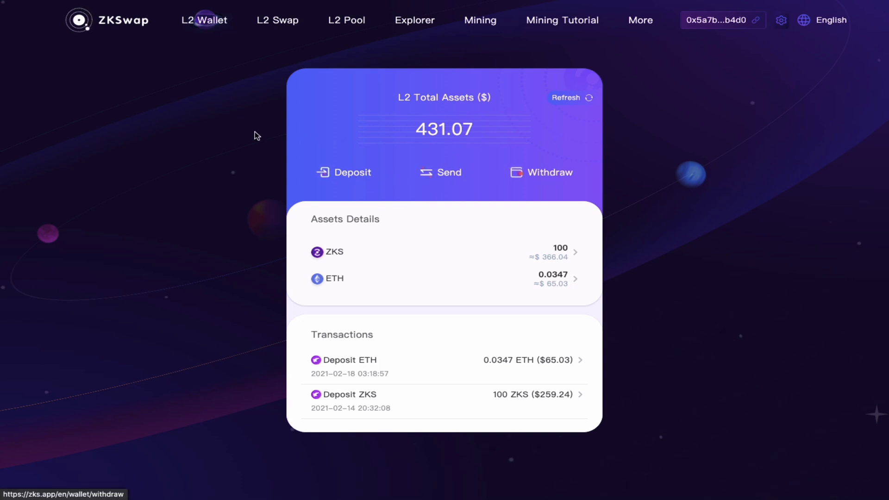
Set up a token swap from ZKS to USDT
click(282, 21)
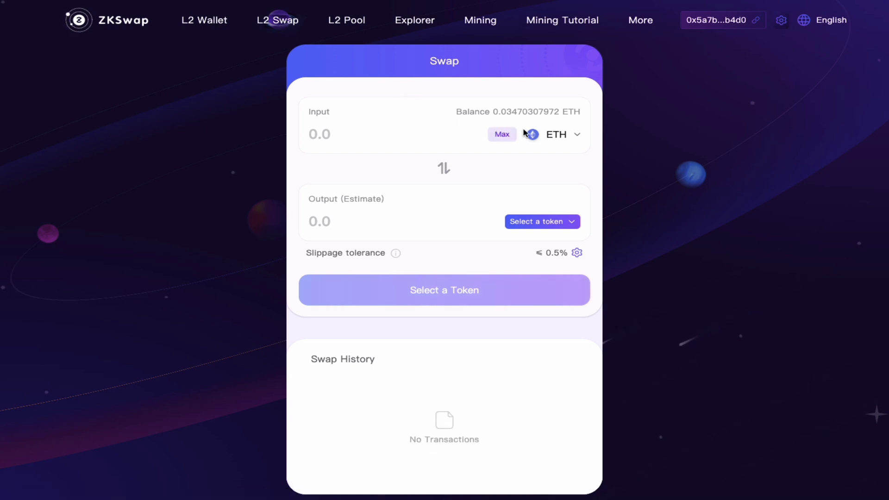
click(542, 133)
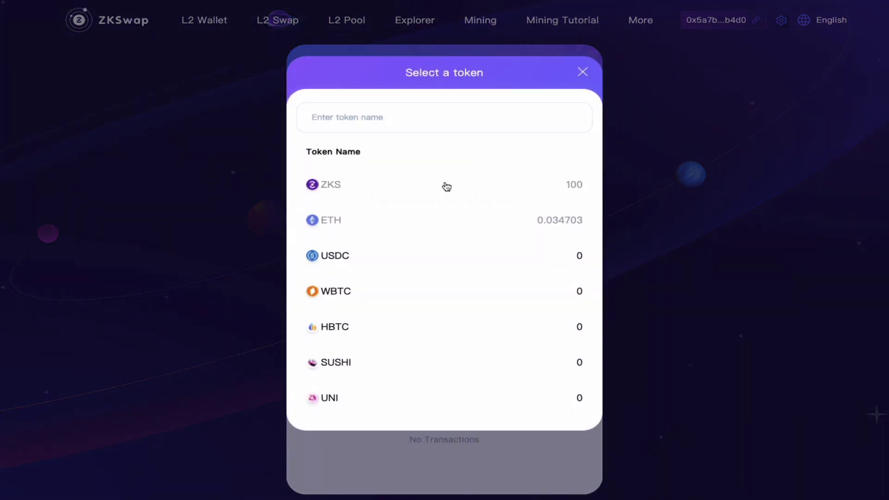
click(443, 187)
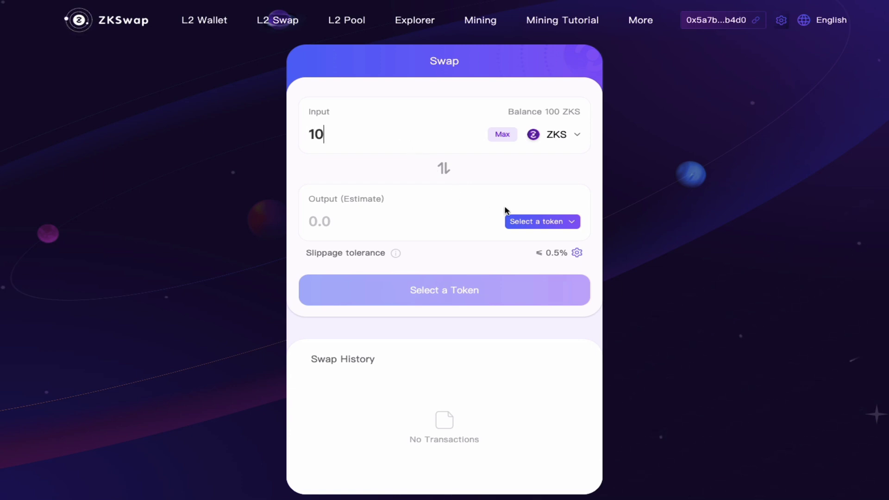
click(531, 223)
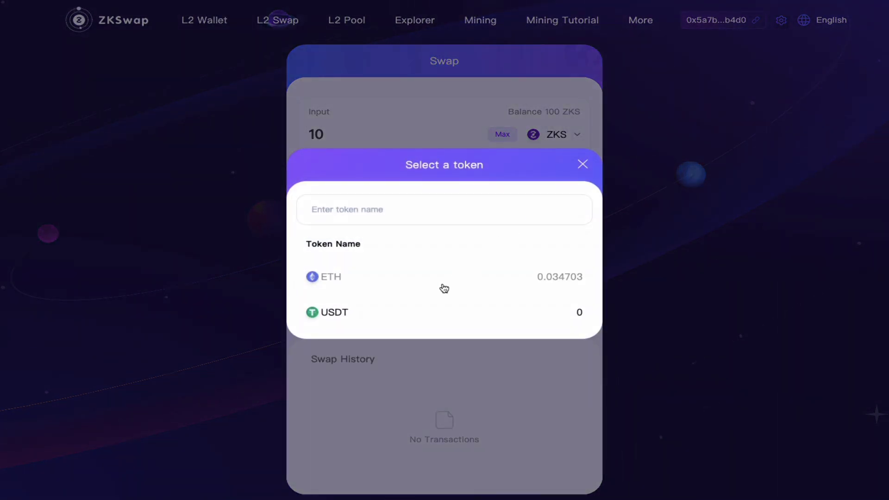
click(444, 289)
click(552, 227)
click(411, 312)
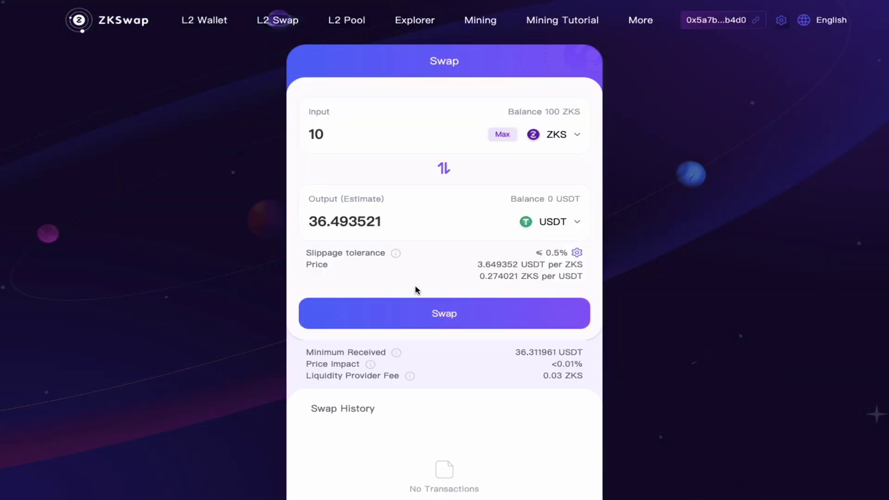
Swap 10 ZKS for USDT, signing the public key registration and the swap
click(443, 316)
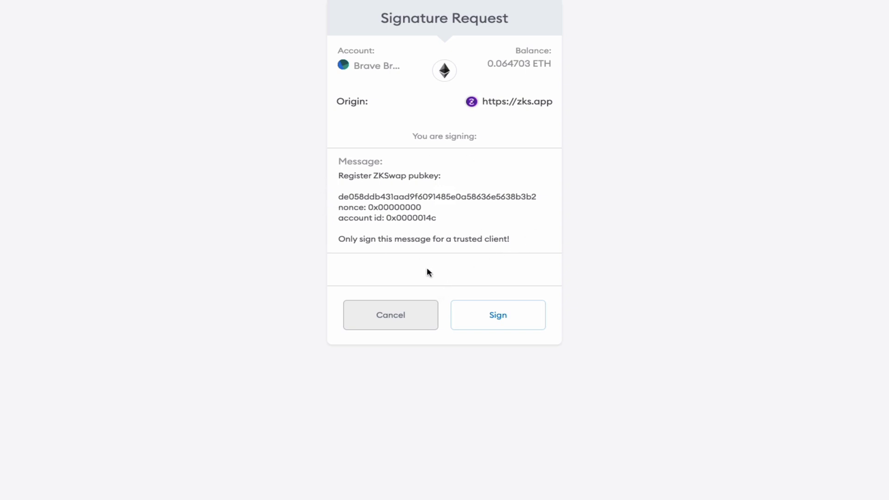
click(502, 317)
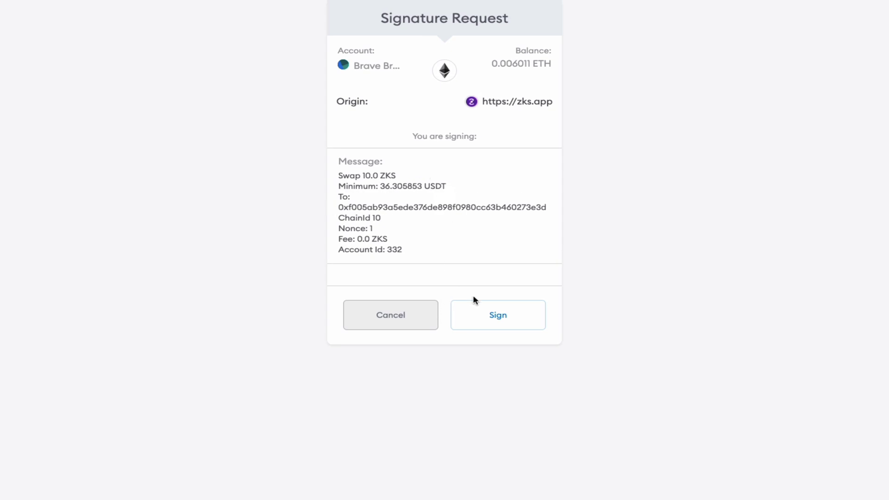
click(504, 322)
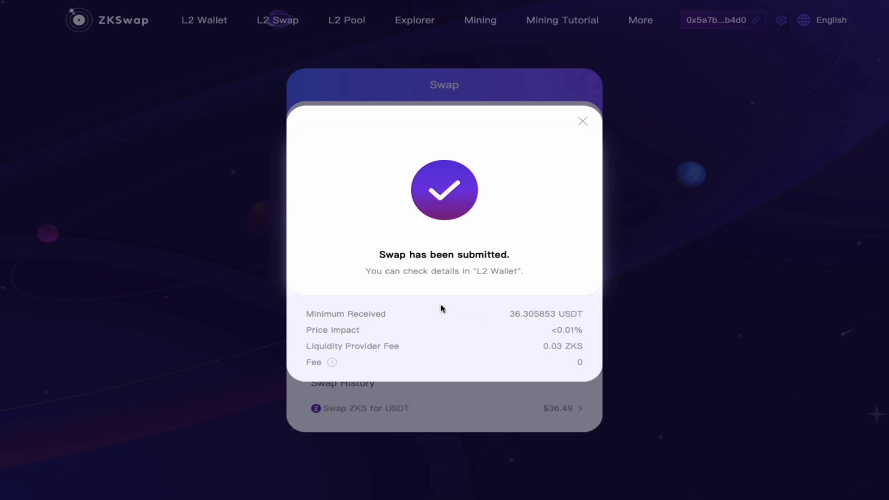
click(582, 122)
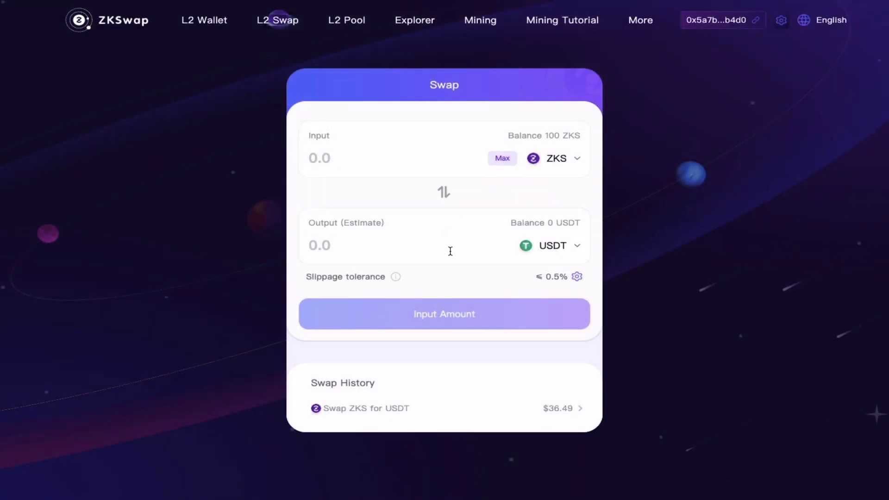
click(199, 20)
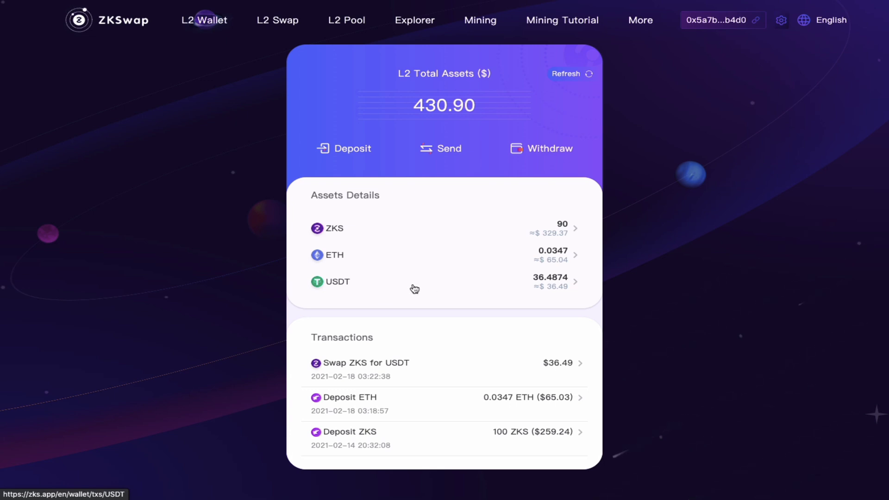
click(528, 147)
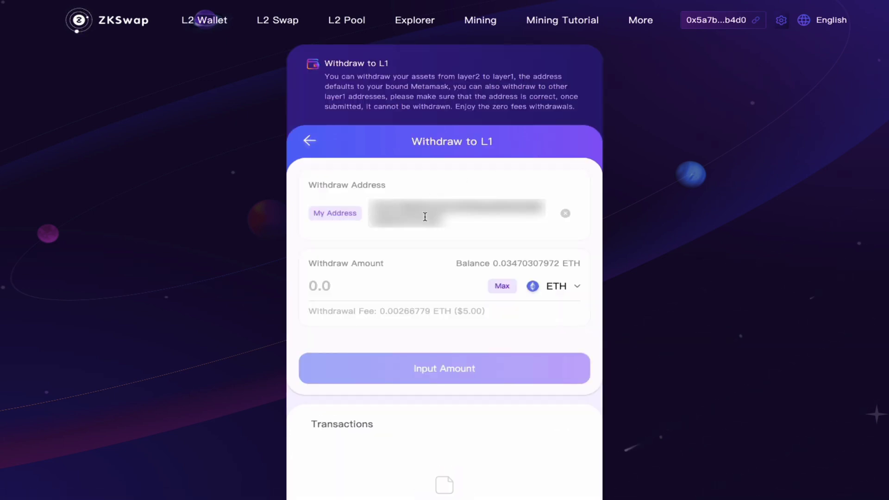
click(501, 287)
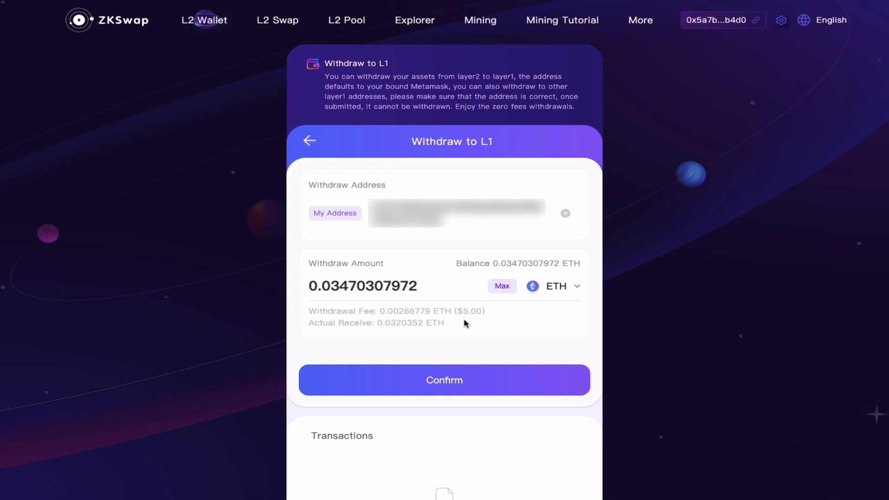
click(306, 141)
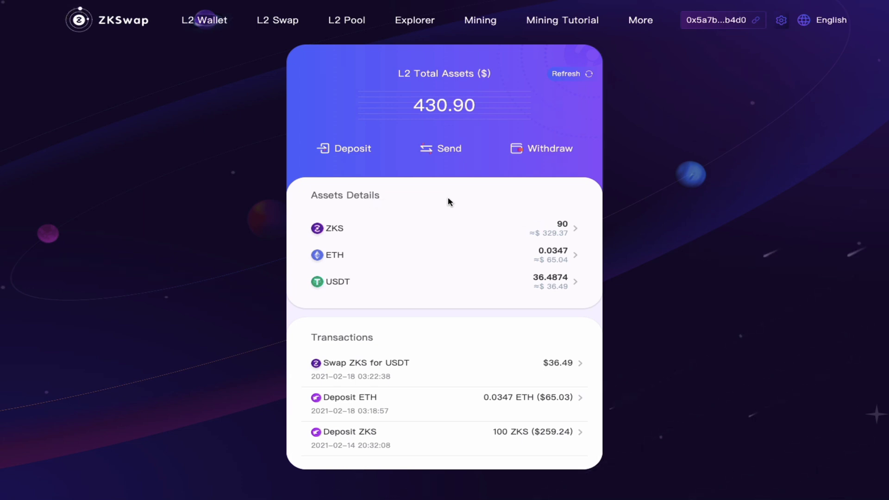
Add the full 36.487383 USDT paired with about 9.978 ZKS as ZKS/USDT liquidity
click(350, 27)
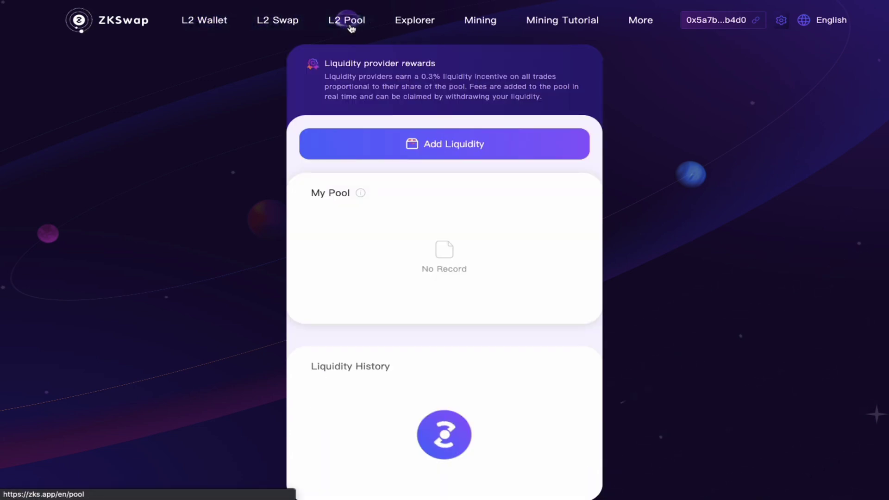
click(450, 147)
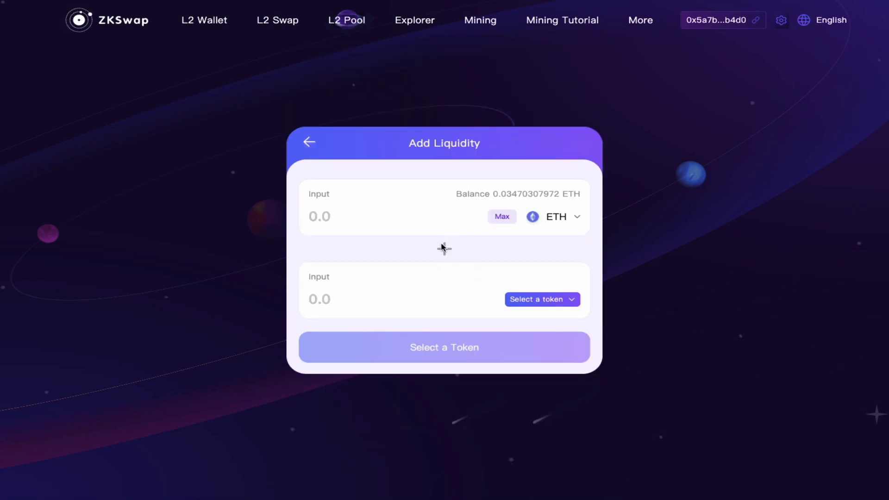
click(556, 217)
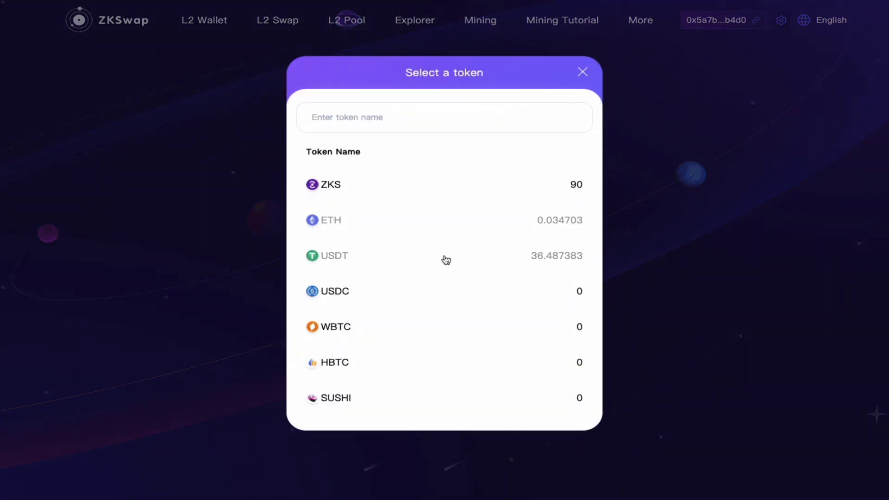
click(444, 256)
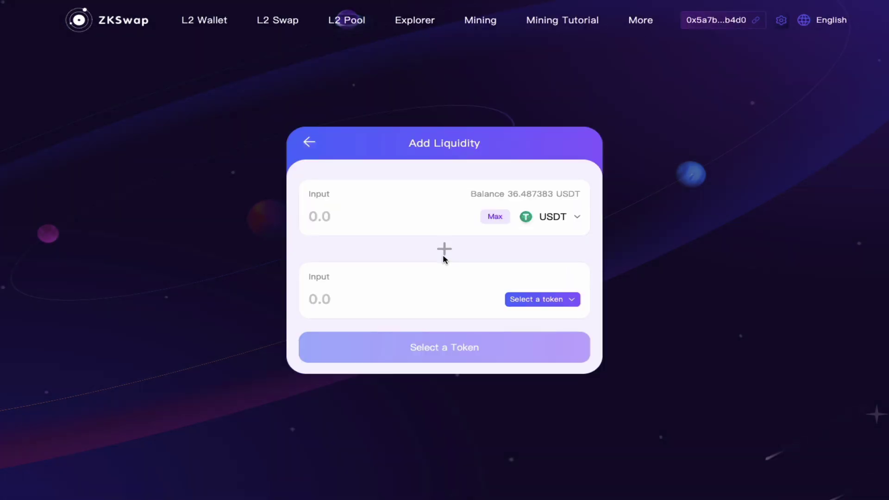
click(494, 218)
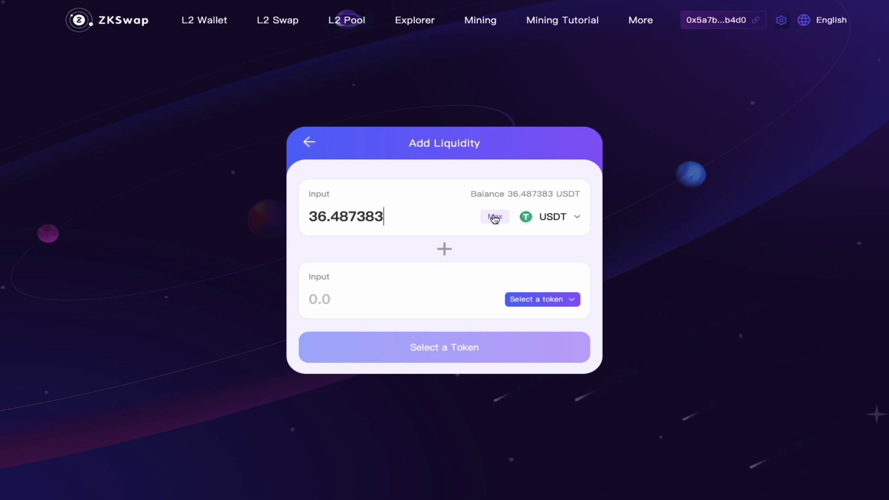
click(532, 300)
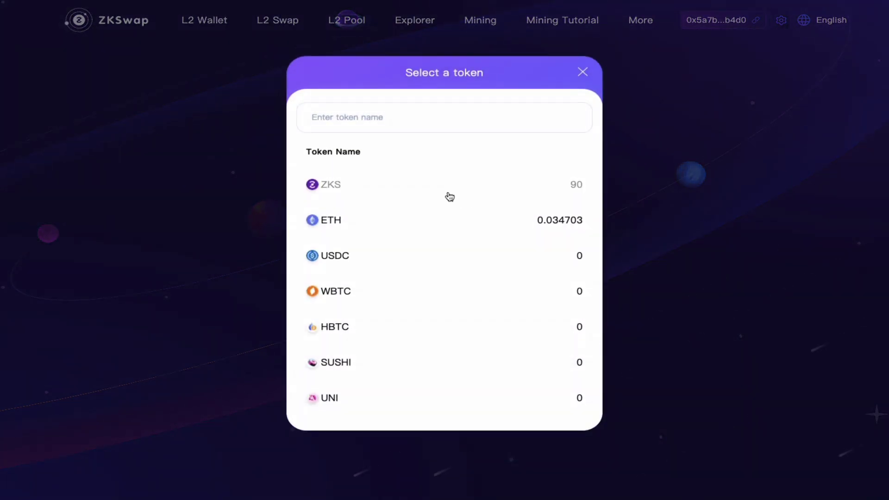
click(446, 196)
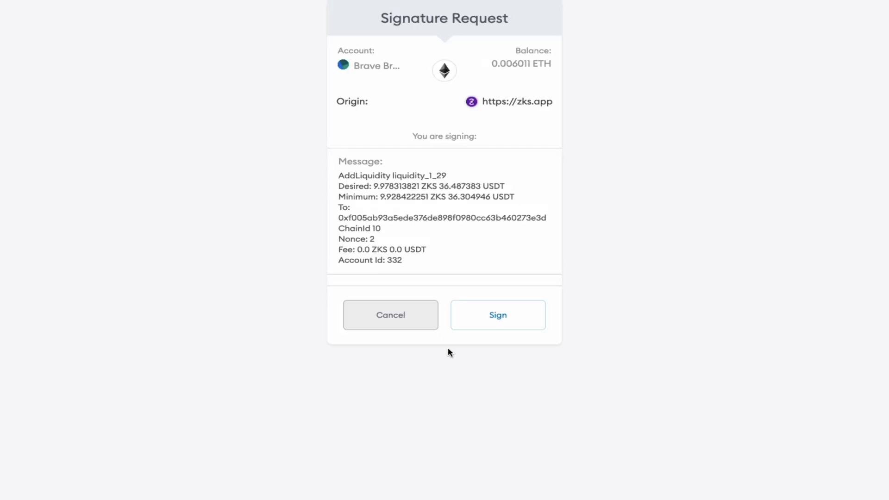
click(495, 319)
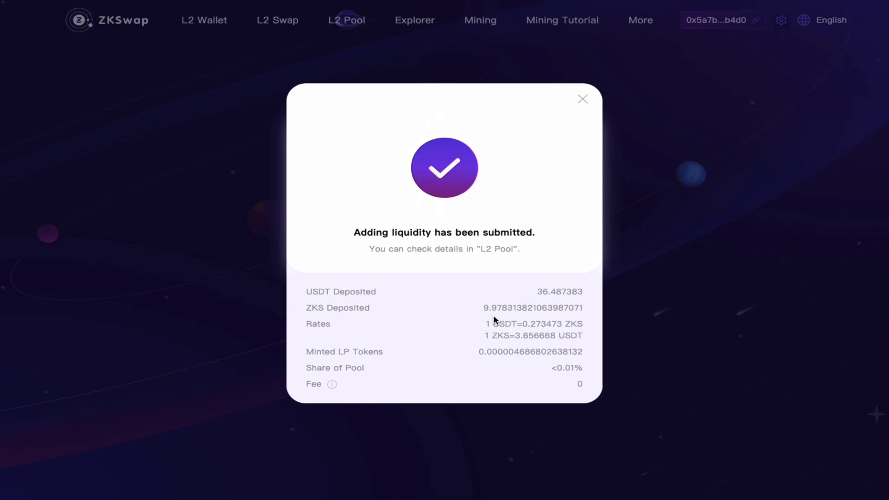
click(583, 99)
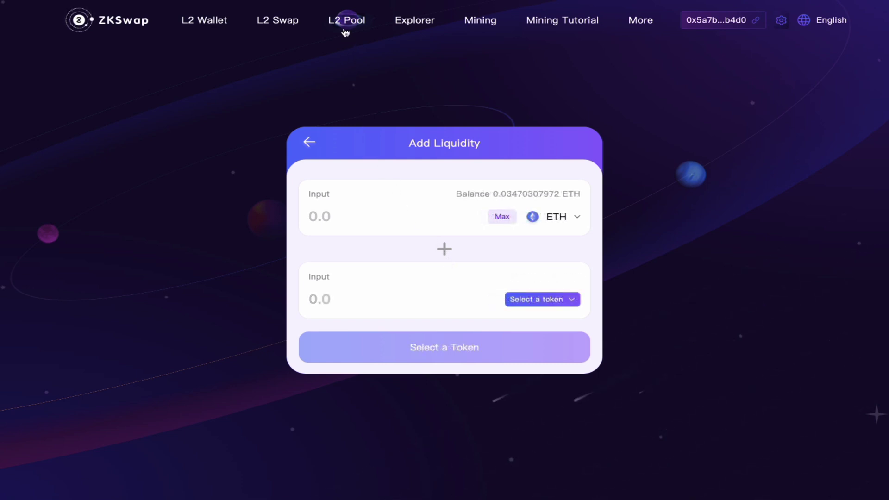
Browse Mining to Proof-of-Gas details, then the Proof-of-Stake ZKS staking card
click(487, 29)
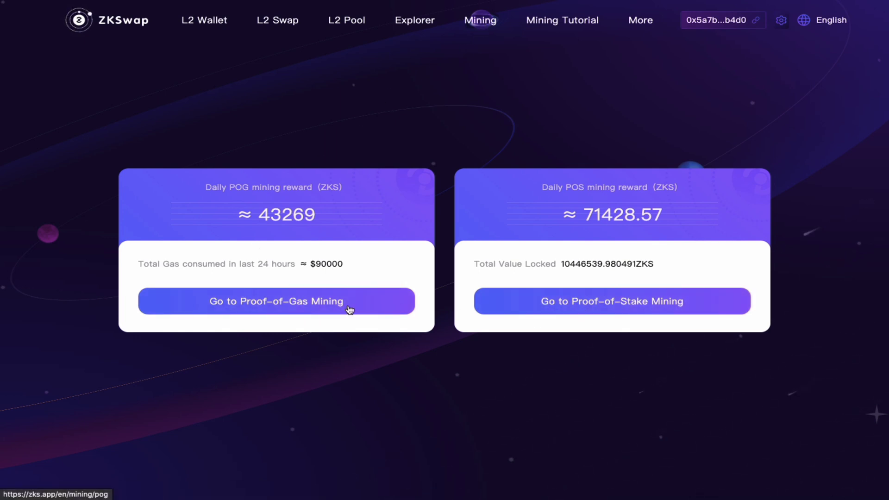
click(279, 309)
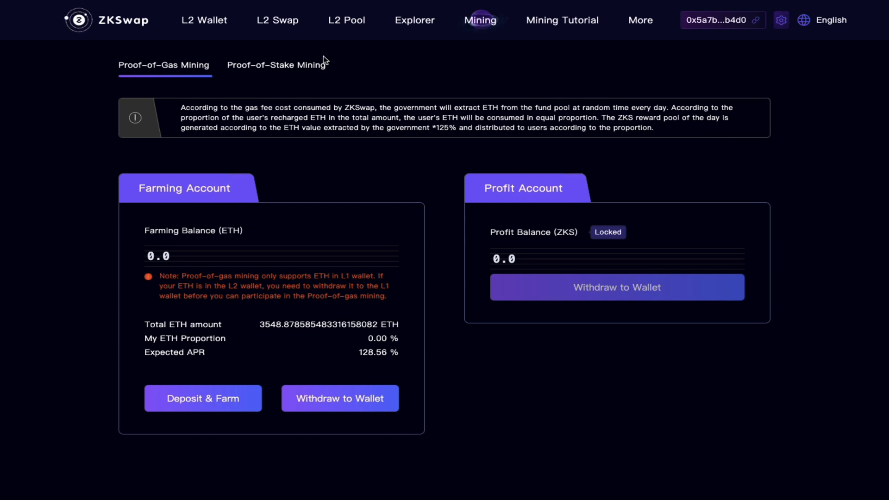
click(287, 68)
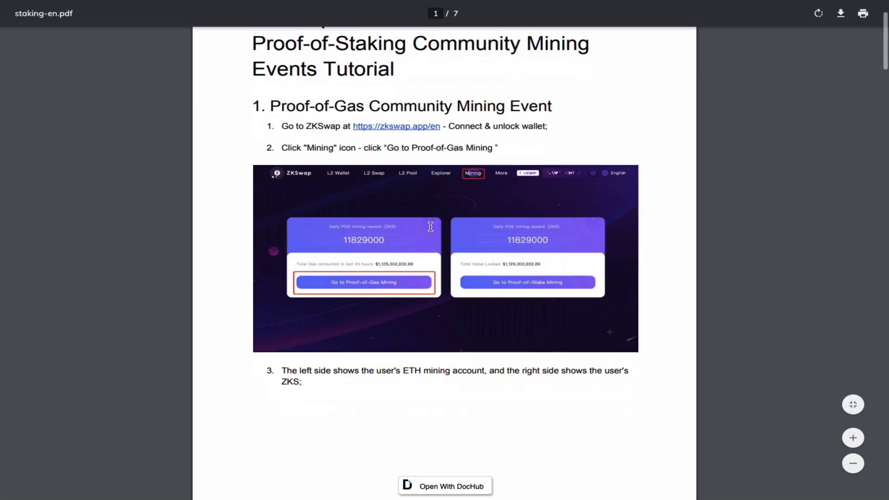
Scroll staking-en.pdf down to its Proof-of-Staking Community Mining Event section
scroll(430, 226, down, 20)
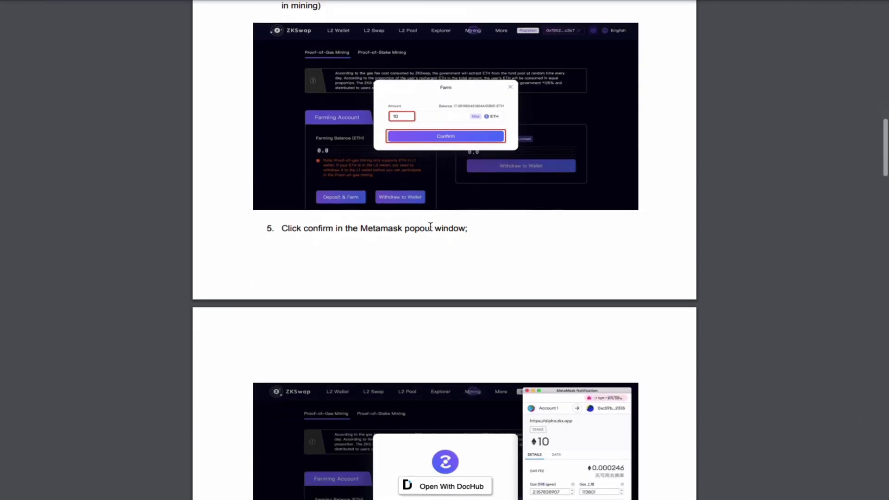
scroll(430, 226, down, 8)
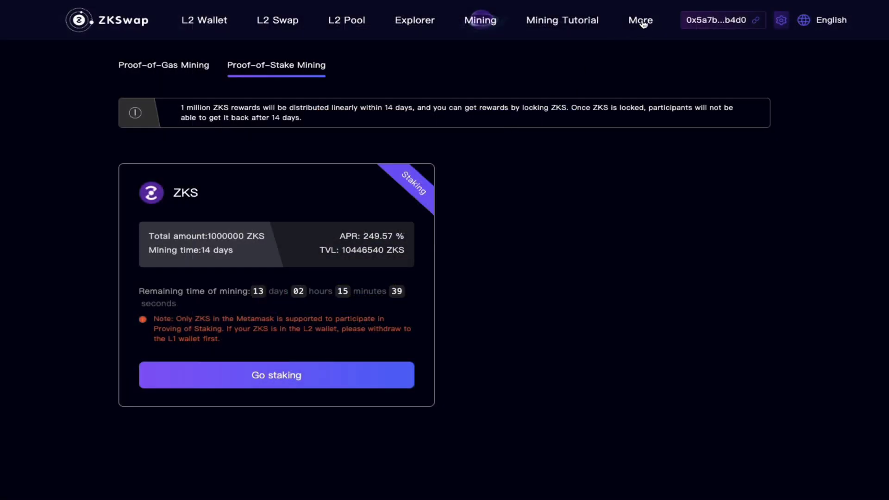
mouse_move(642, 23)
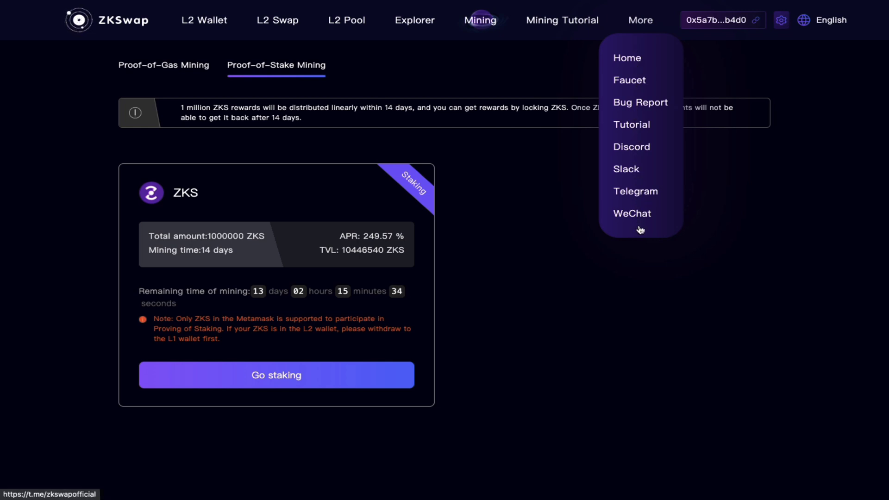
Open the ZKSwap.info explorer and scroll past the Liquidity and Volume charts to the Pairs table
click(415, 21)
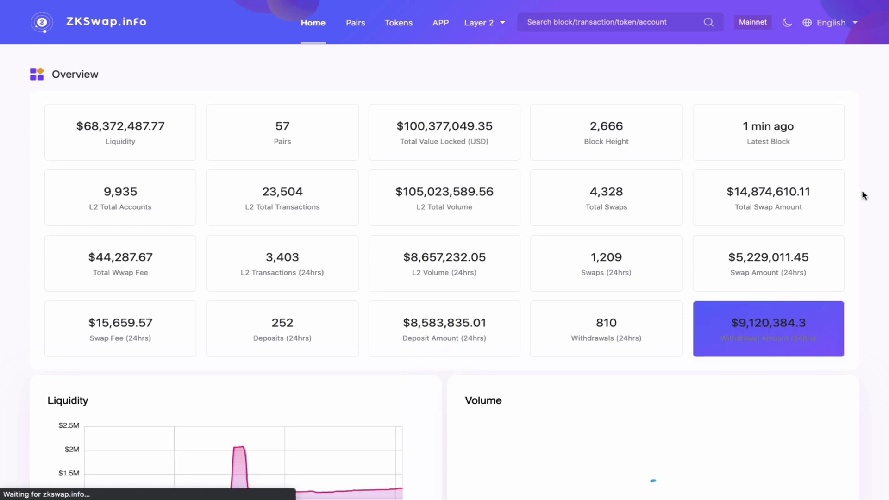
scroll(424, 99, down, 1)
scroll(453, 270, down, 8)
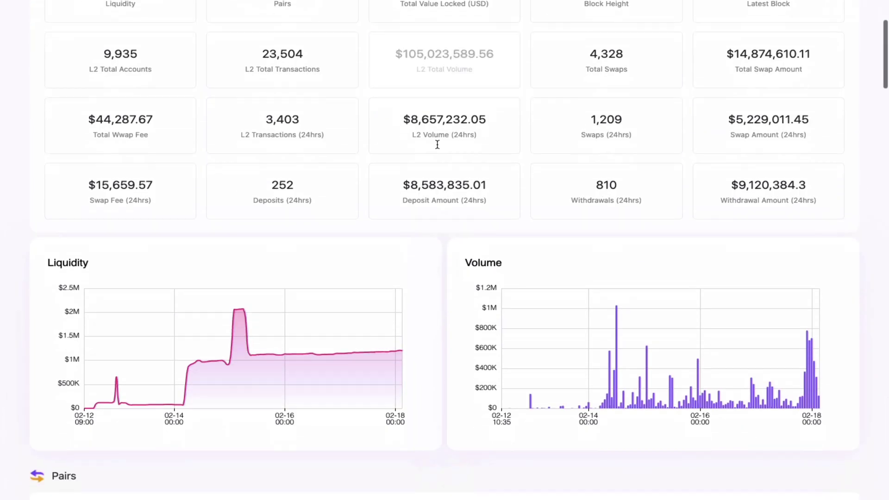
scroll(454, 271, down, 8)
scroll(454, 274, down, 4)
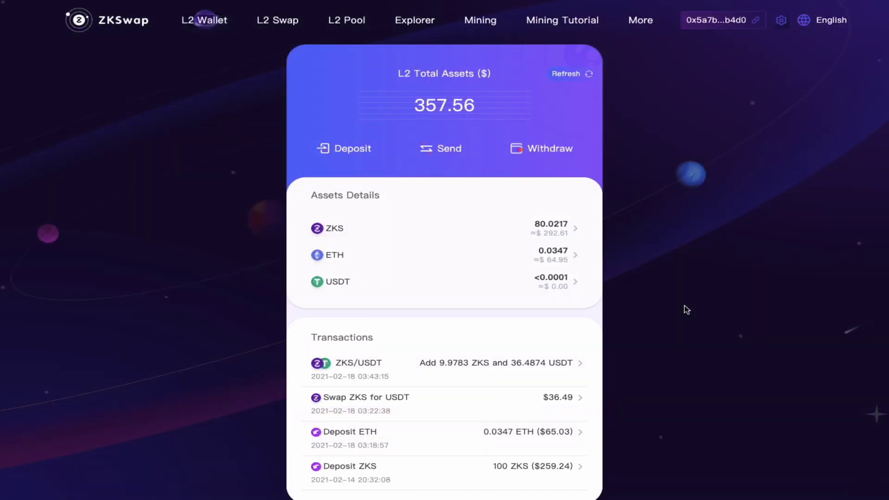